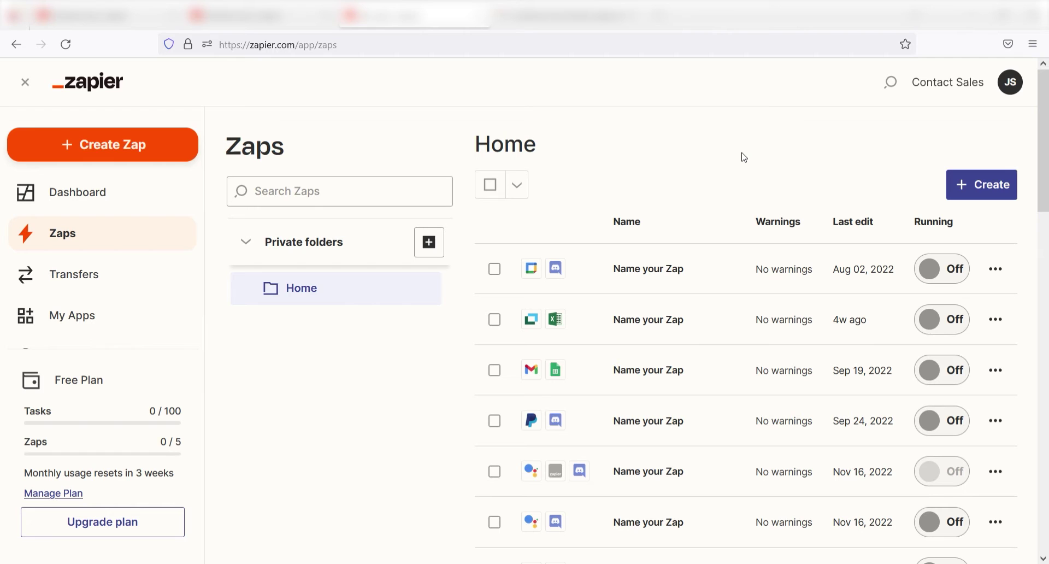
- Create a new Zap and choose Google Assistant, found by searching 'google assistant', as its trigger app
{"action": "left_click", "coordinate": [129, 138]}
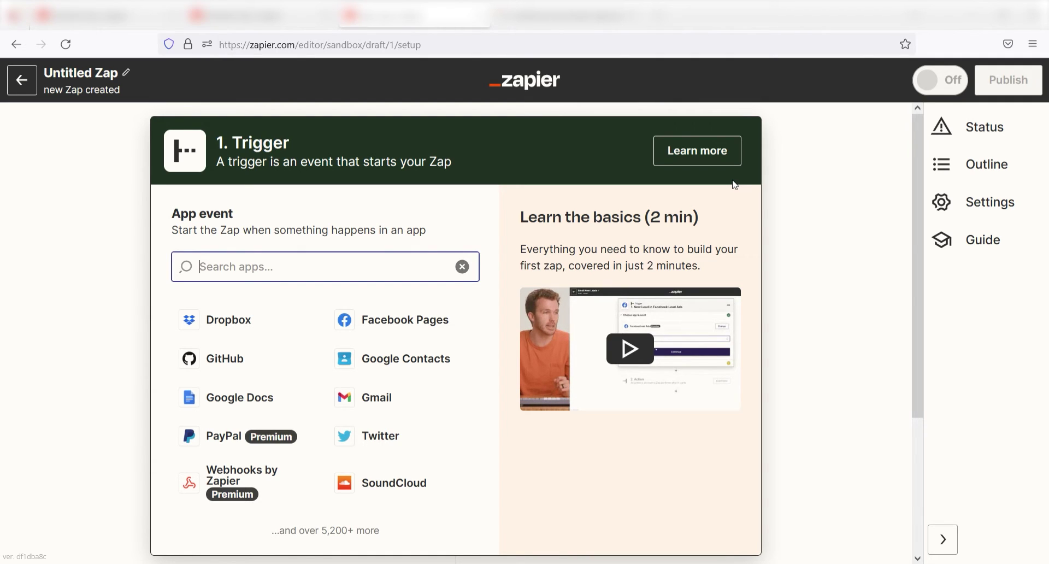
{"action": "type", "text": "google as"}
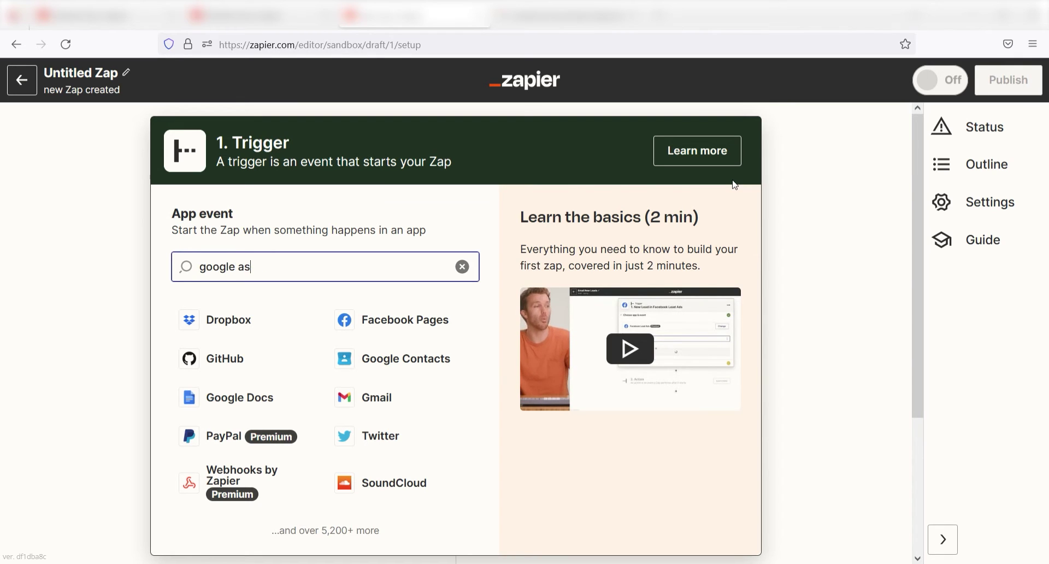
{"action": "type", "text": "sistant"}
{"action": "left_click", "coordinate": [375, 323]}
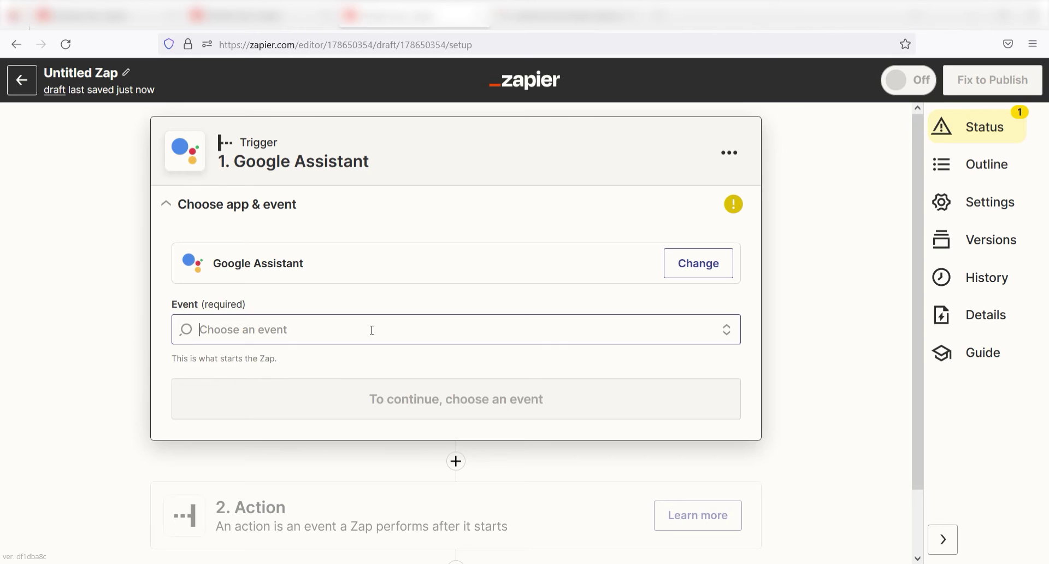
- Set the trigger event to New Pushed Voice Message with a 'Send a completion Message … on facebook messenger' trigger phrase
{"action": "left_click", "coordinate": [371, 329]}
{"action": "left_click", "coordinate": [369, 372]}
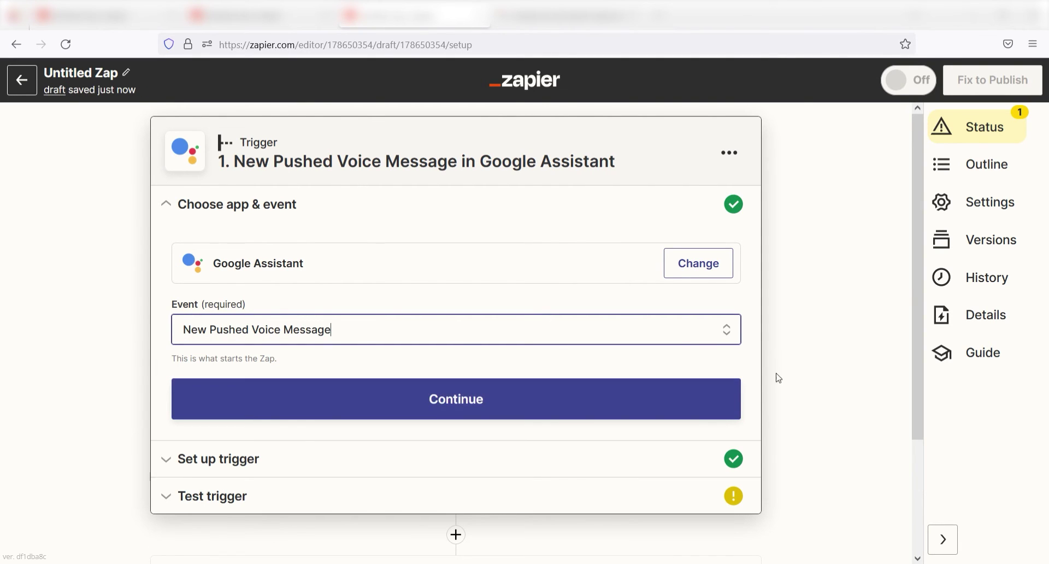
{"action": "left_click", "coordinate": [714, 399]}
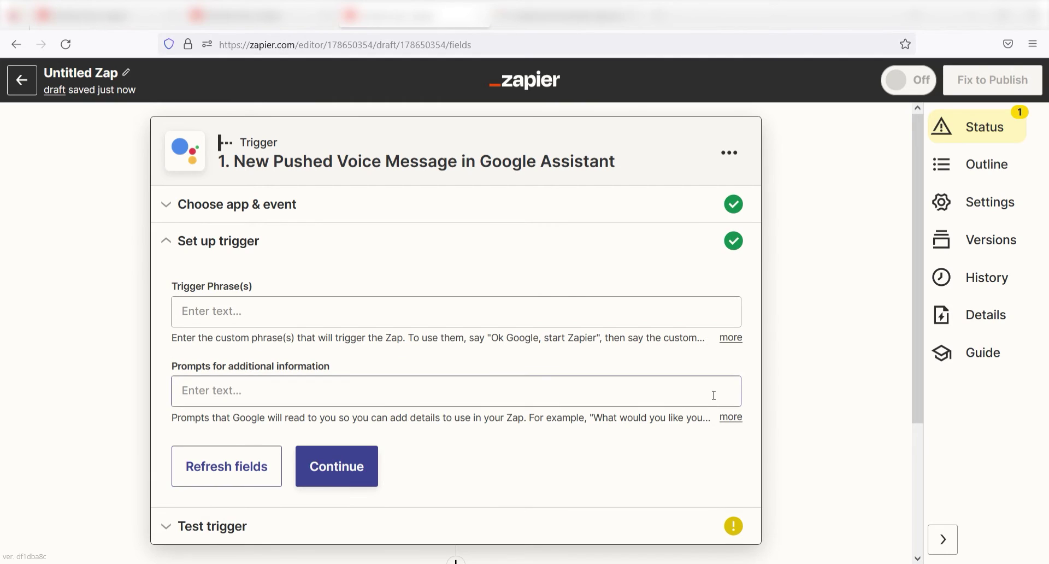
{"action": "left_click", "coordinate": [697, 318]}
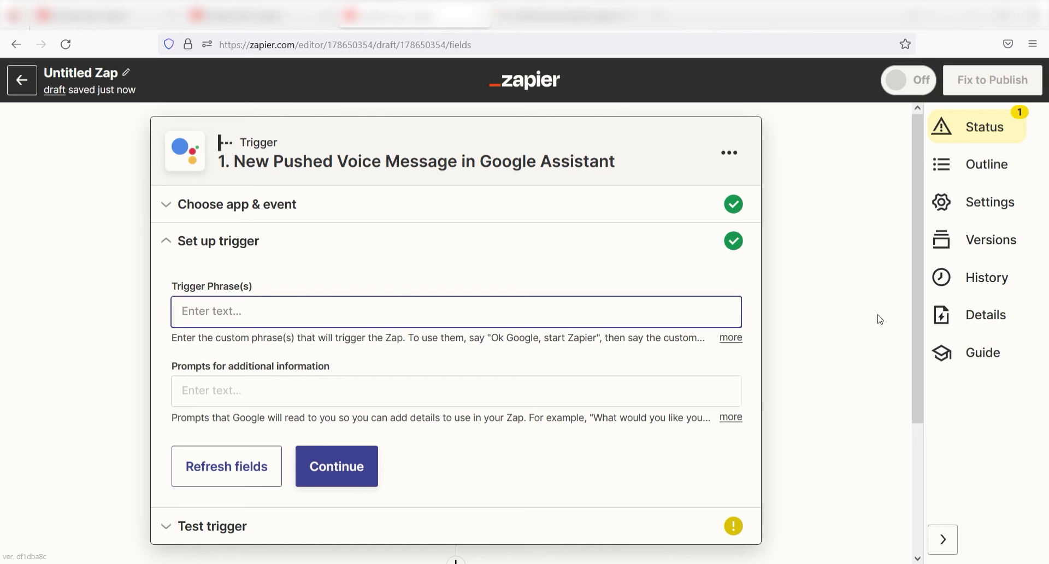
{"action": "type", "text": "Send a completion Message"}
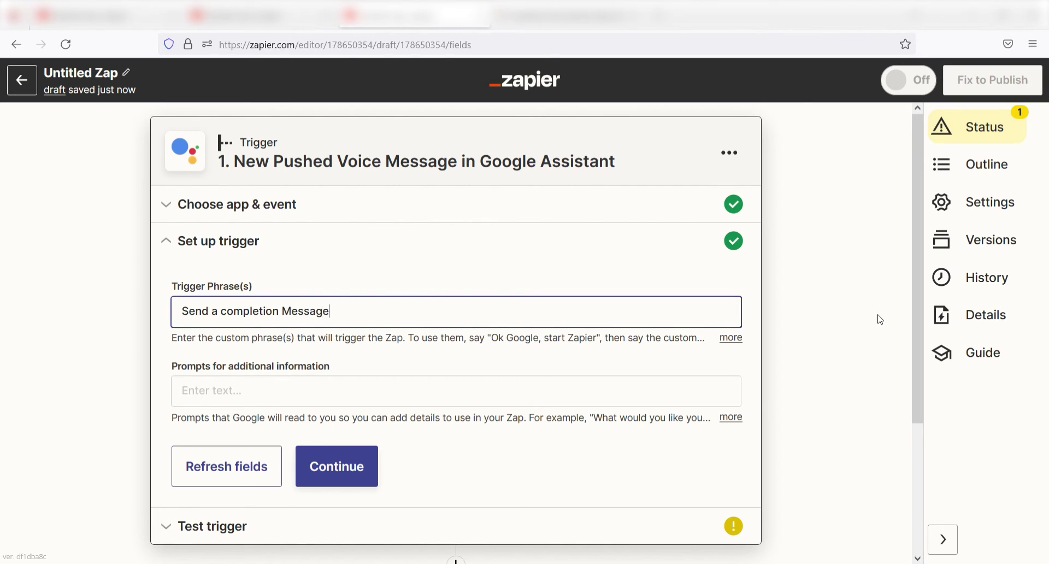
{"action": "type", "text": " to John on facebook messenger"}
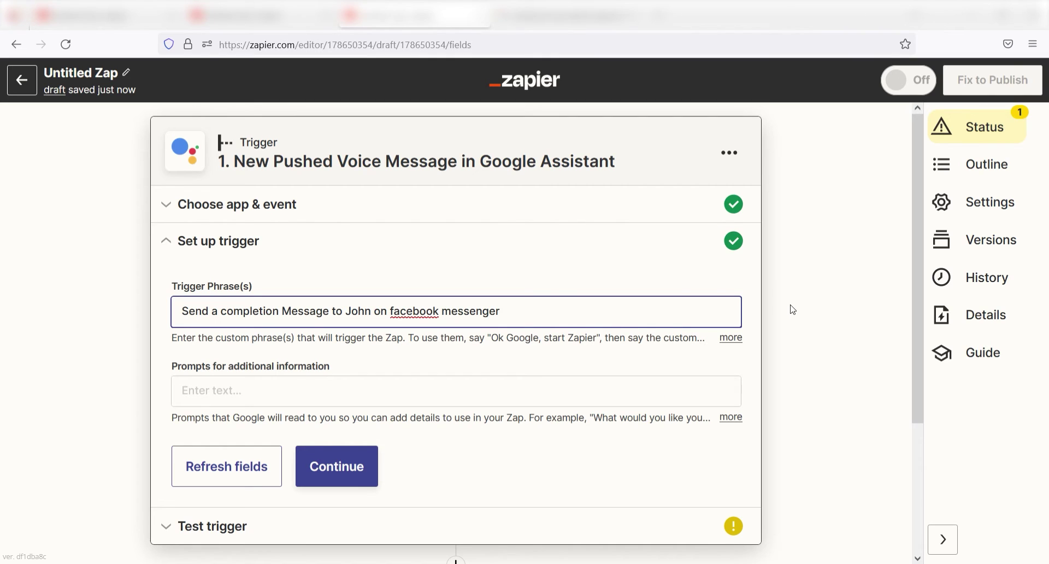
- Save the trigger phrase and run the trigger test to load sample voice-message data
{"action": "left_click", "coordinate": [334, 467]}
{"action": "left_click", "coordinate": [358, 501]}
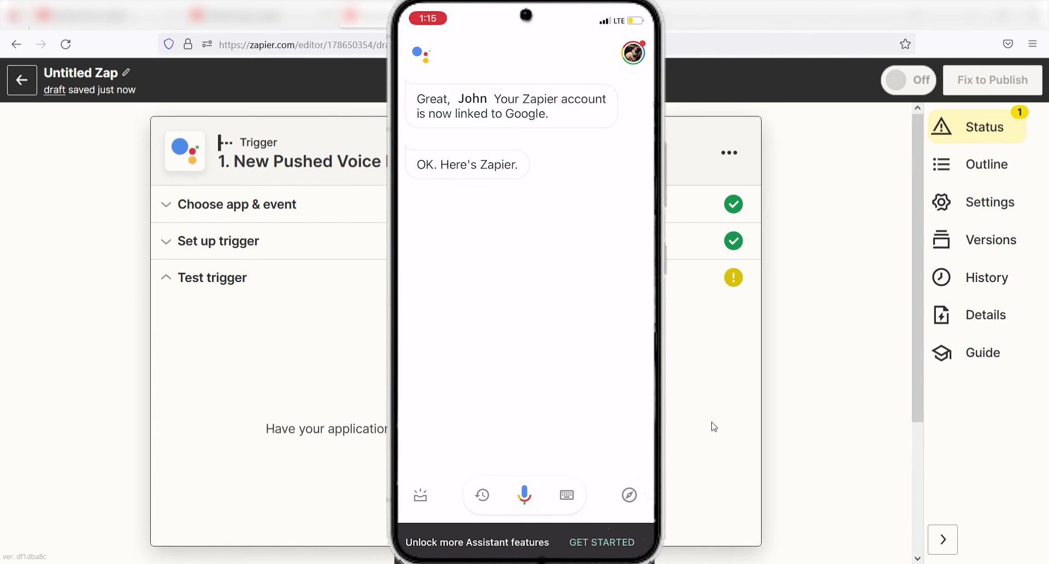
{"action": "left_click", "coordinate": [497, 471]}
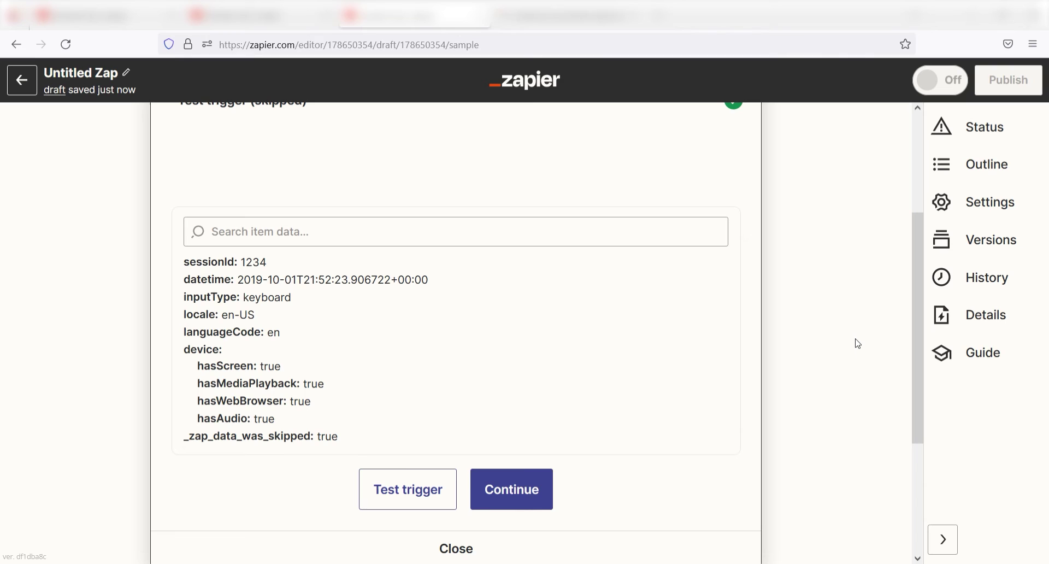
- Add a Facebook Messenger 'Send Message from Page' action and authorize the Facebook account
{"action": "left_click", "coordinate": [549, 488]}
{"action": "type", "text": "facebo"}
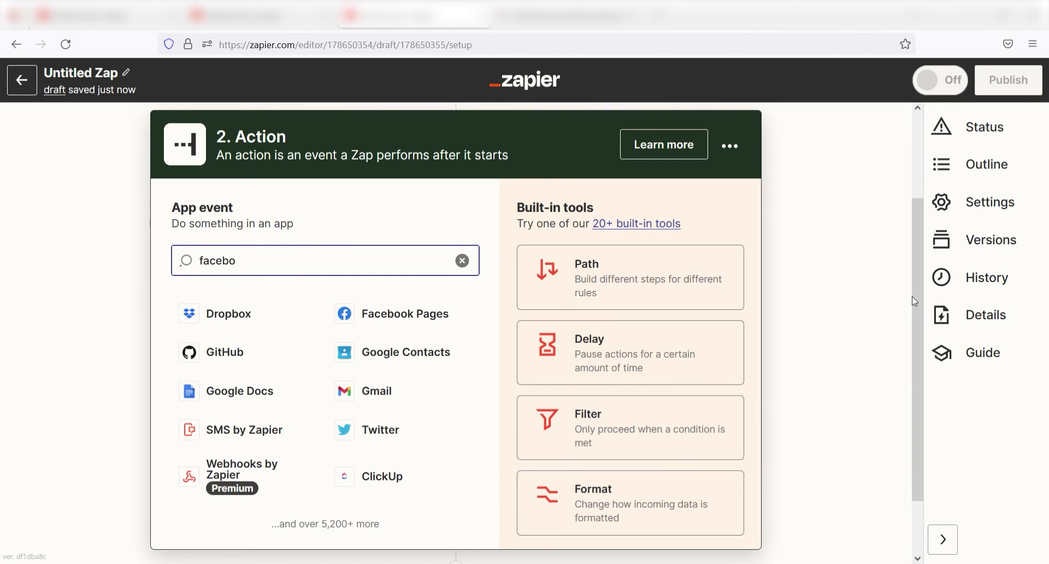
{"action": "type", "text": "ok messenger"}
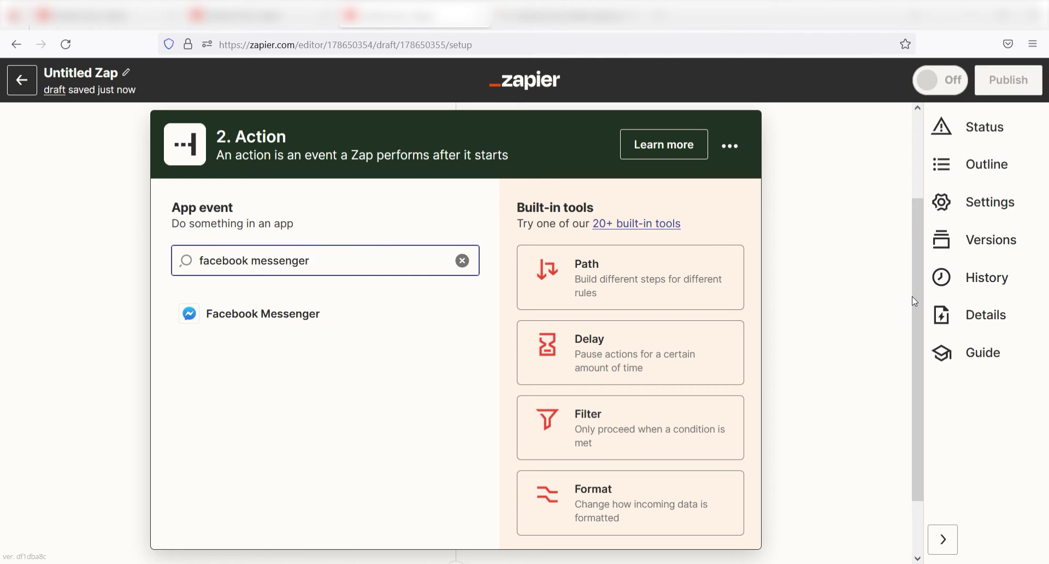
{"action": "left_click", "coordinate": [344, 325]}
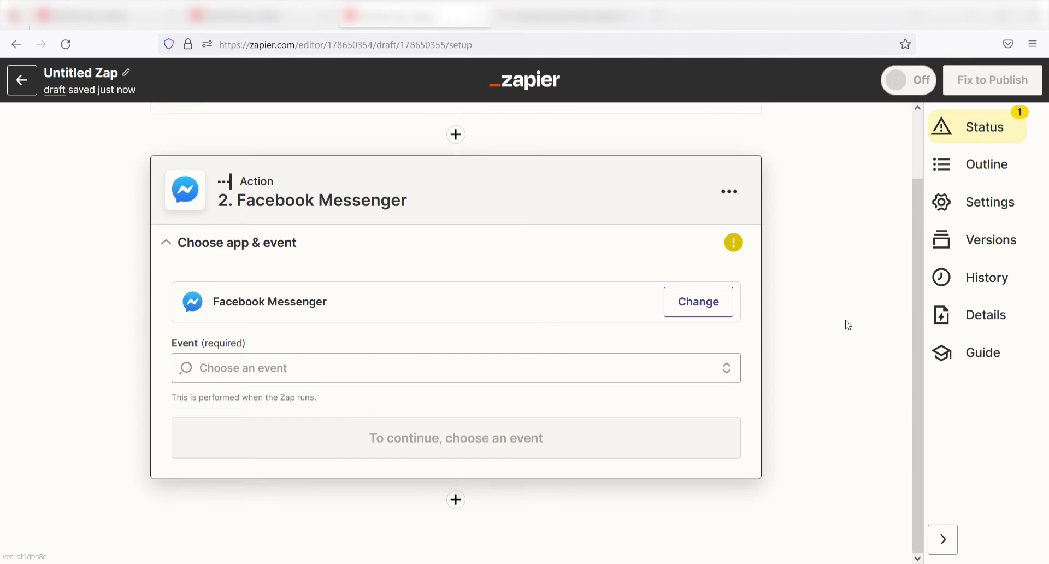
{"action": "left_click", "coordinate": [722, 368]}
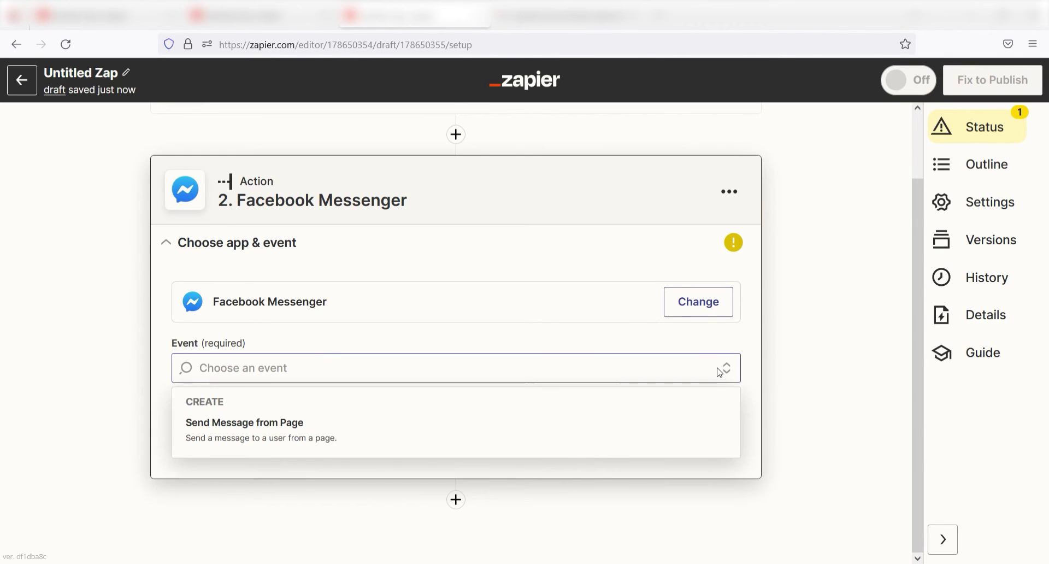
{"action": "left_click", "coordinate": [618, 431]}
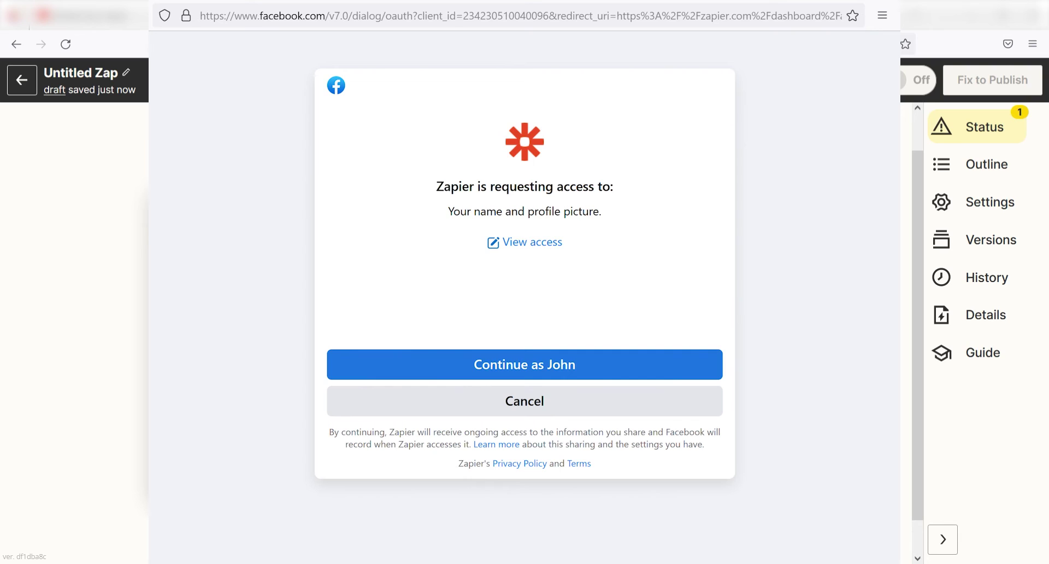
{"action": "left_click", "coordinate": [604, 372]}
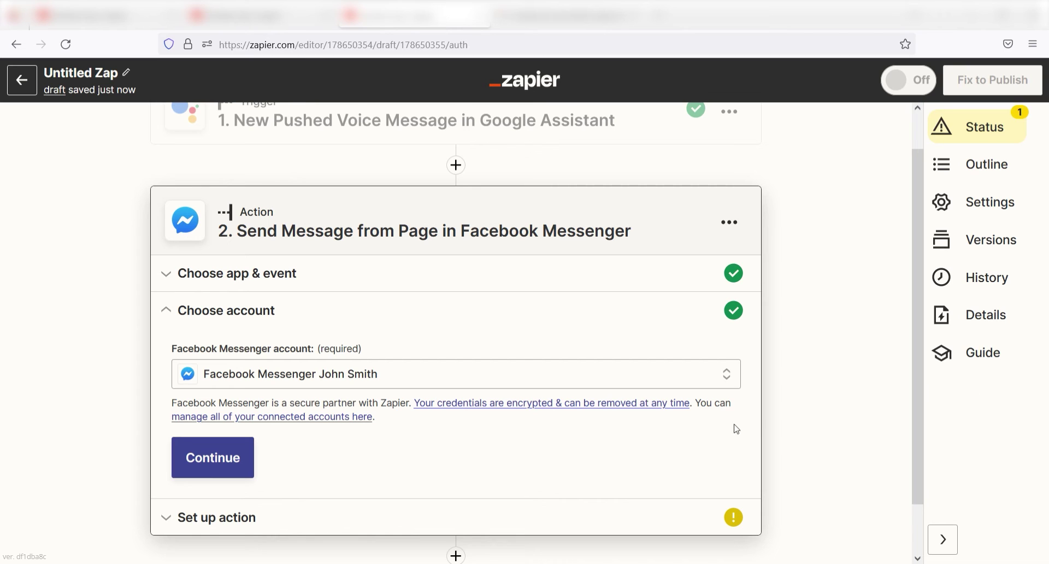
{"action": "left_click", "coordinate": [242, 472]}
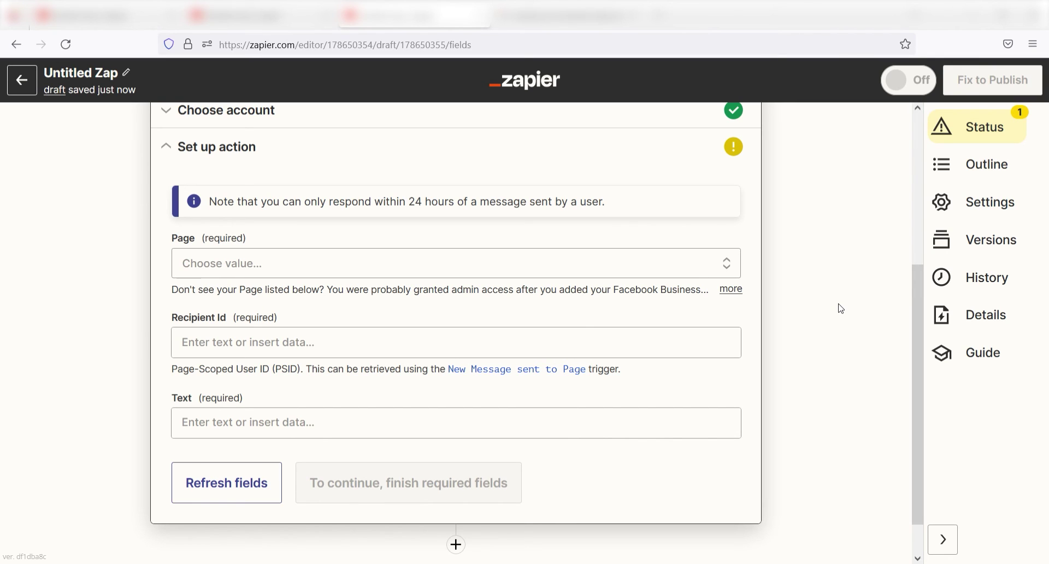
{"action": "left_click", "coordinate": [709, 268]}
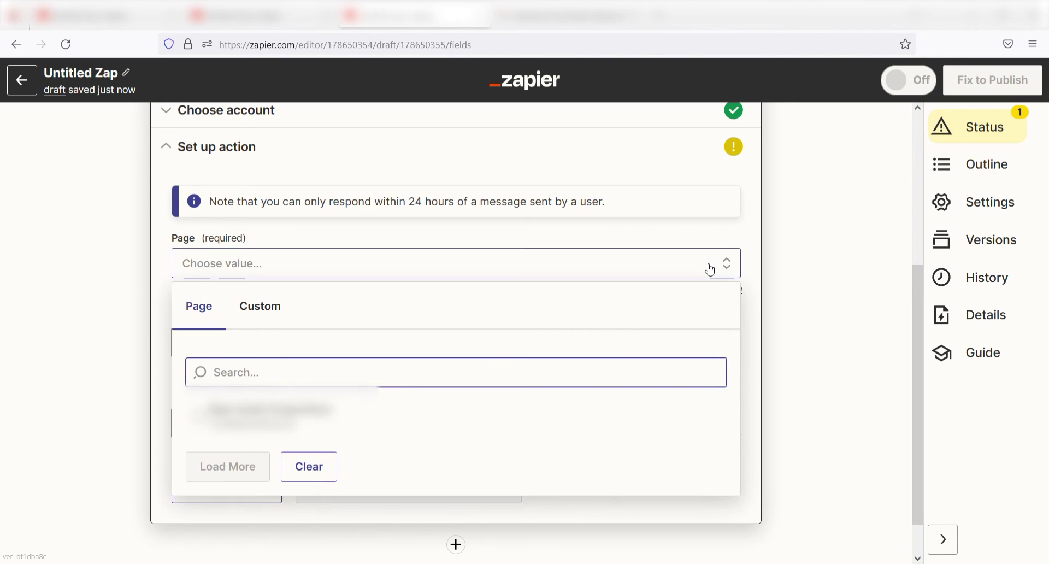
{"action": "left_click", "coordinate": [397, 414]}
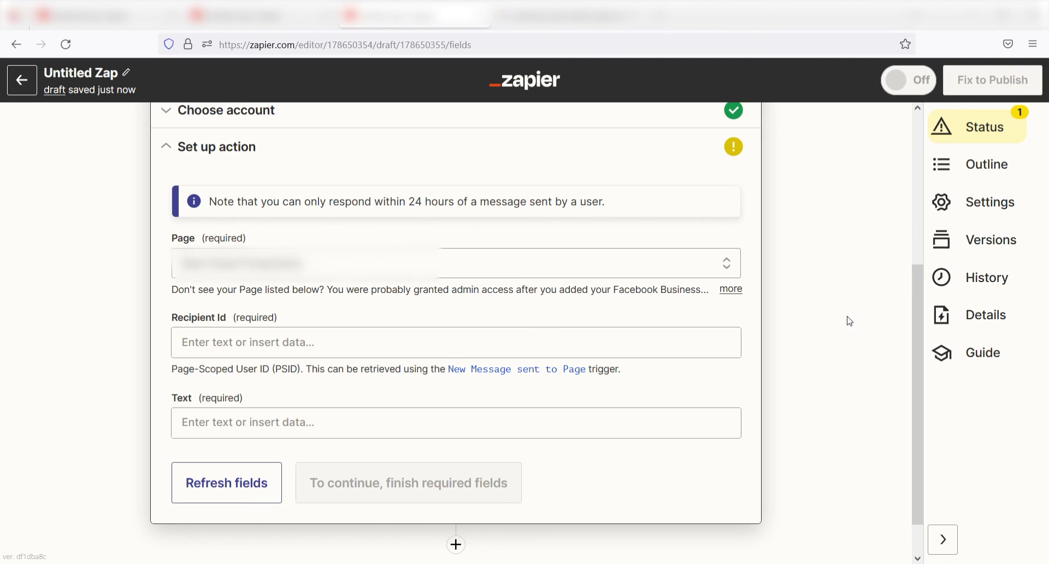
{"action": "key", "text": "ctrl+v"}
{"action": "left_click", "coordinate": [630, 431]}
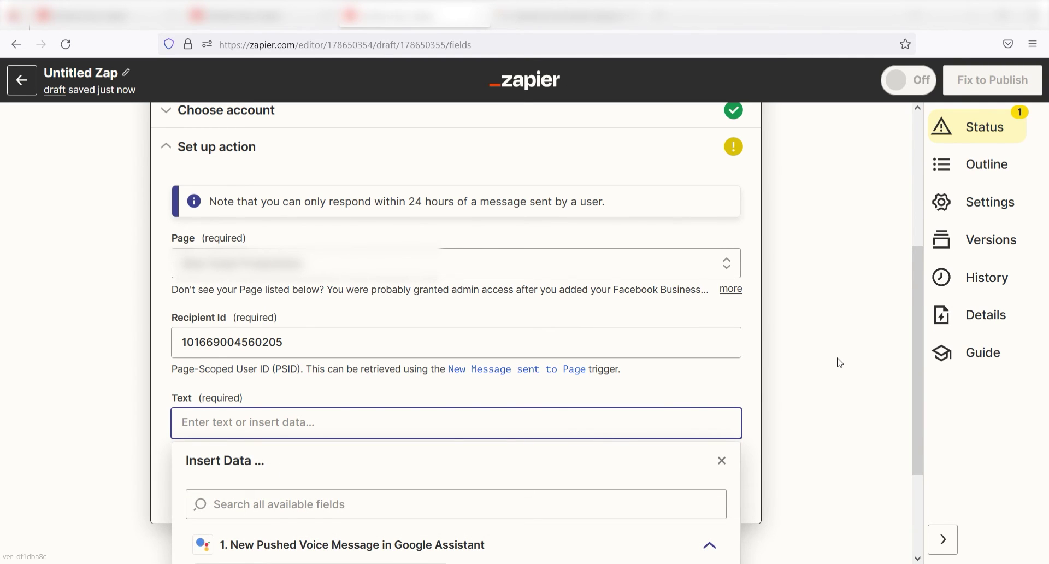
{"action": "type", "text": "ebook messenger"}
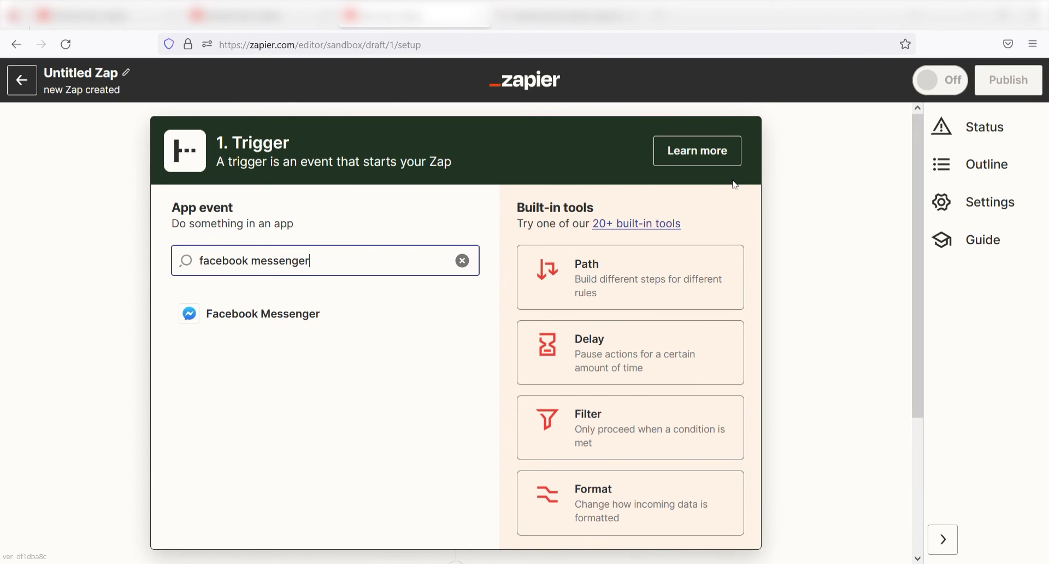
- In a separate Zap, set a Facebook Messenger 'New Message sent to Page' trigger and load its test data
{"action": "left_click", "coordinate": [344, 319]}
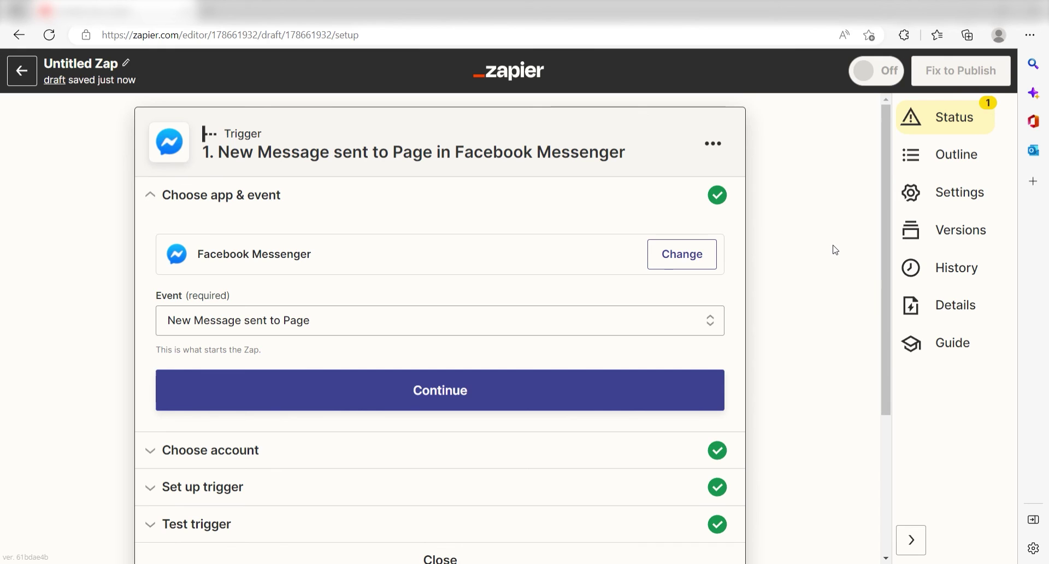
{"action": "left_click", "coordinate": [662, 397]}
{"action": "scroll", "coordinate": [786, 350], "scroll_direction": "down", "scroll_amount": 4}
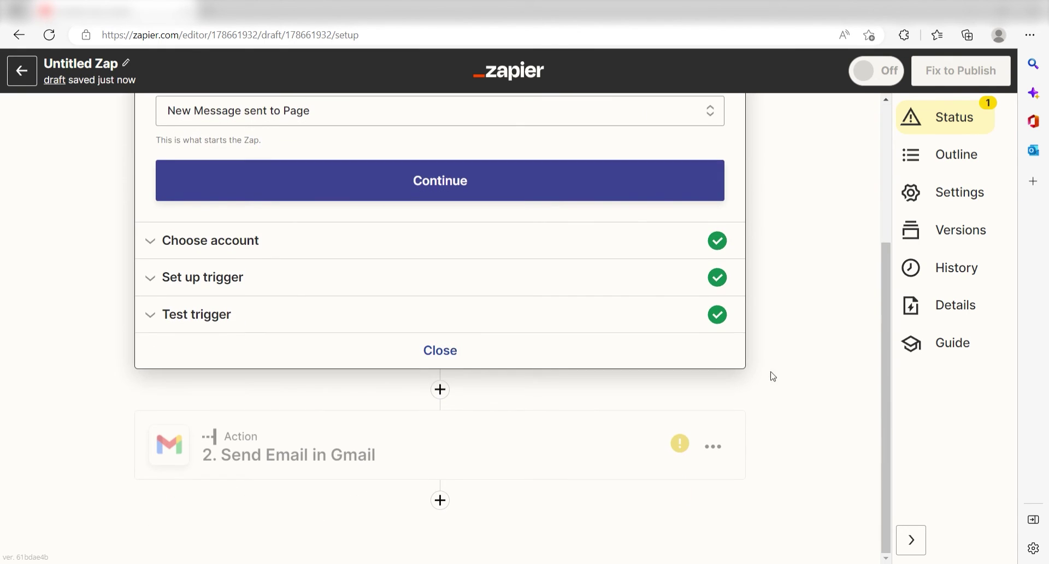
{"action": "left_click", "coordinate": [533, 195]}
{"action": "left_click", "coordinate": [234, 218]}
{"action": "left_click", "coordinate": [334, 254]}
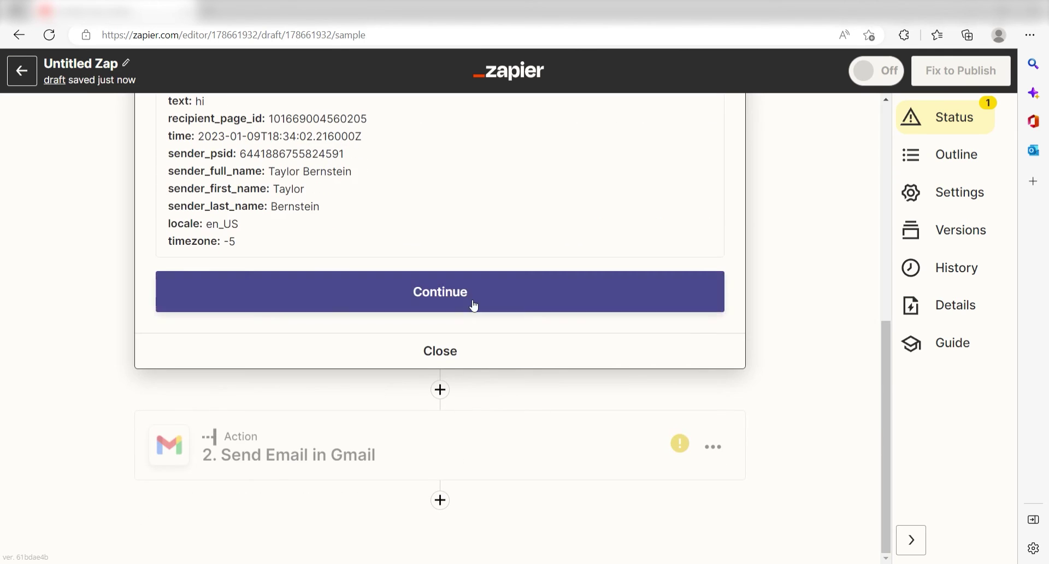
- Browse all the Messenger trigger's data fields to read the recipient_page_id value
{"action": "left_click", "coordinate": [475, 304]}
{"action": "scroll", "coordinate": [721, 250], "scroll_direction": "down", "scroll_amount": 10}
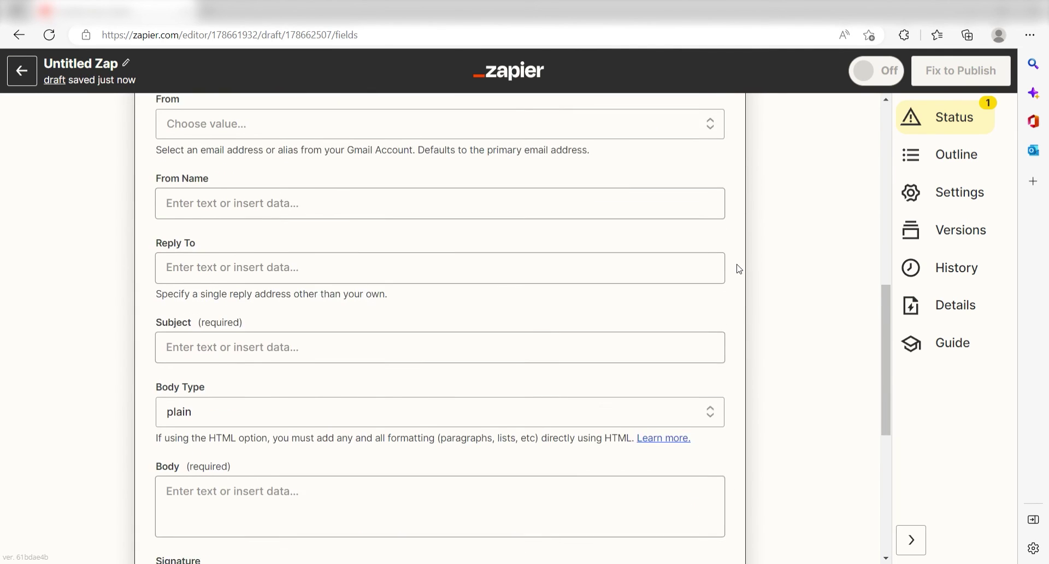
{"action": "left_click", "coordinate": [339, 295]}
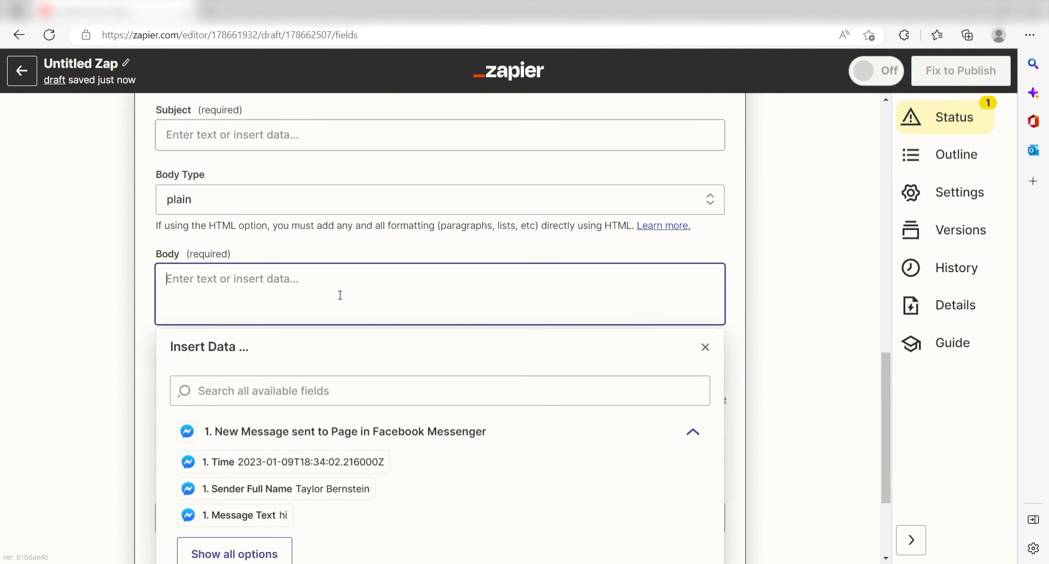
{"action": "left_click", "coordinate": [271, 553]}
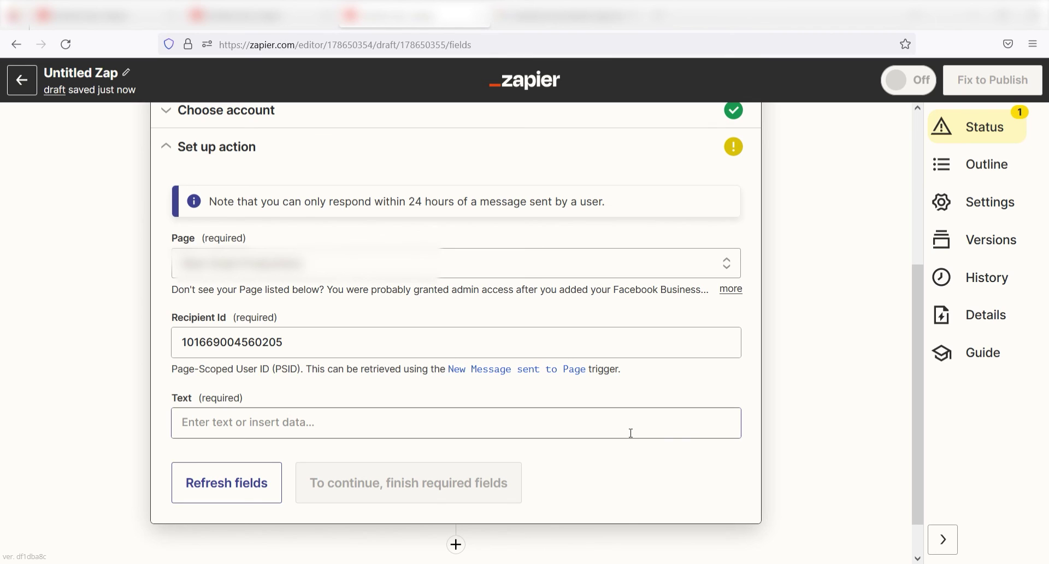
- Enter the message 'I just completed my tasks. Please let me know if you need anything else.' and send a test
{"action": "left_click", "coordinate": [630, 433]}
{"action": "type", "text": "Hey John.  I just comp"}
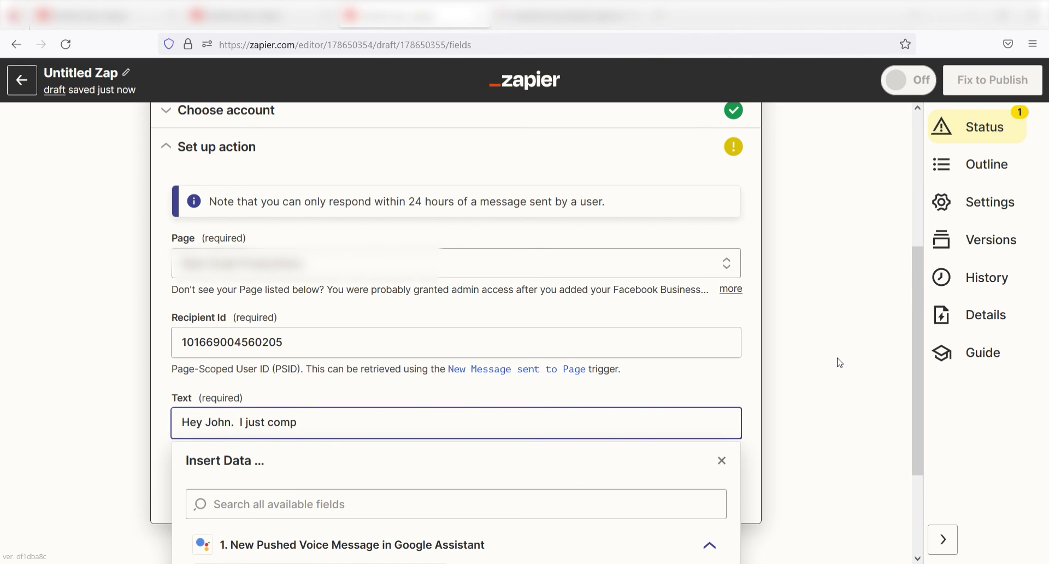
{"action": "type", "text": "leted my tasks.  Please let me know if  y"}
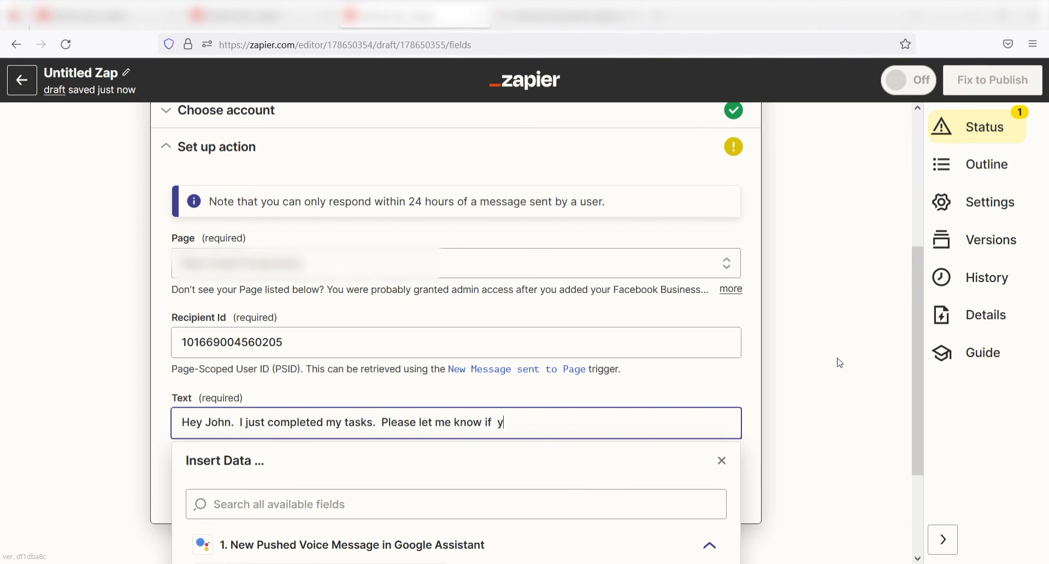
{"action": "type", "text": "ou need anything else.  Thanks!"}
{"action": "left_click", "coordinate": [840, 361]}
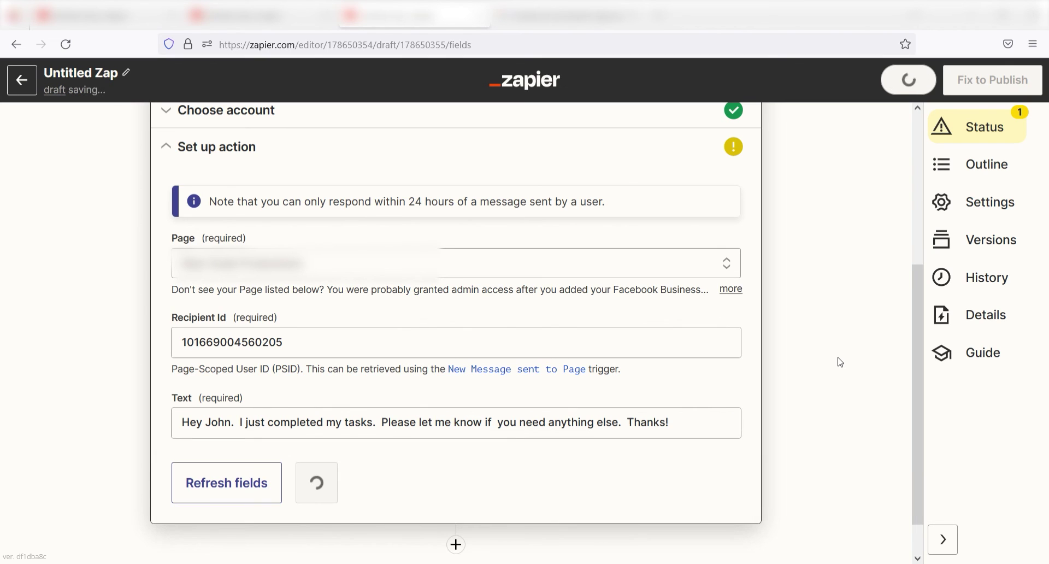
{"action": "left_click", "coordinate": [352, 482]}
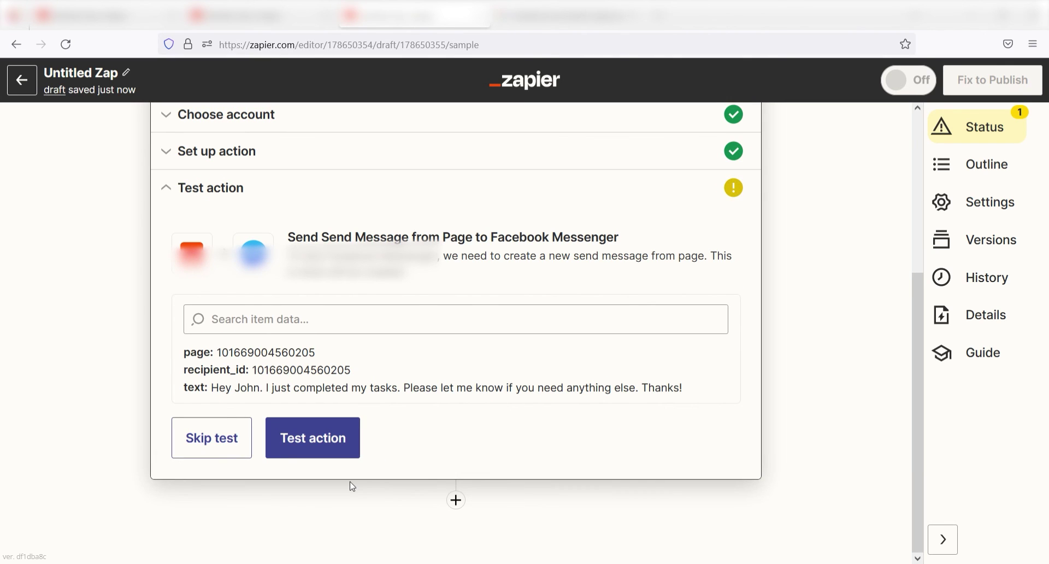
{"action": "left_click", "coordinate": [349, 441]}
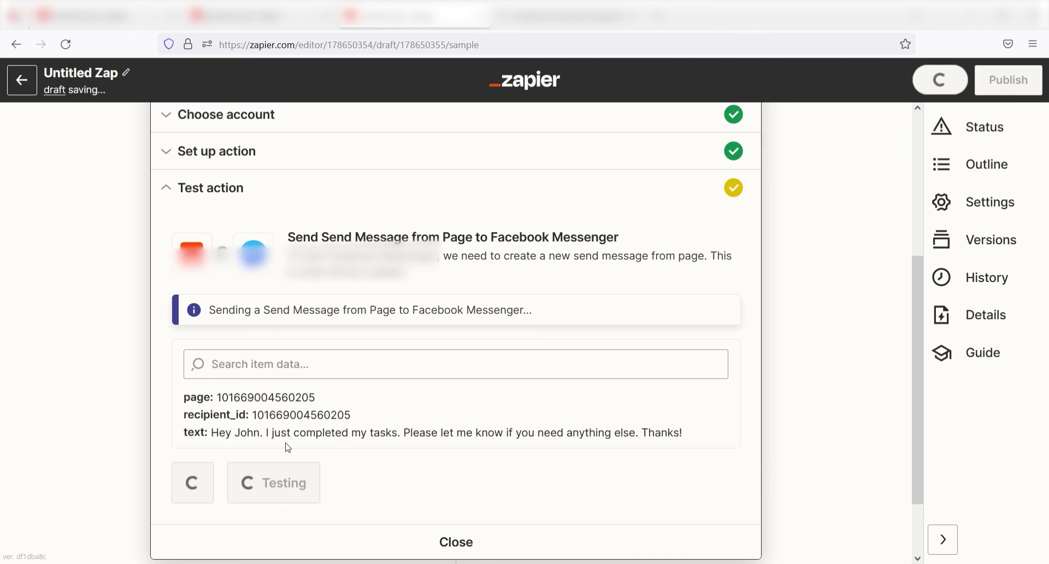